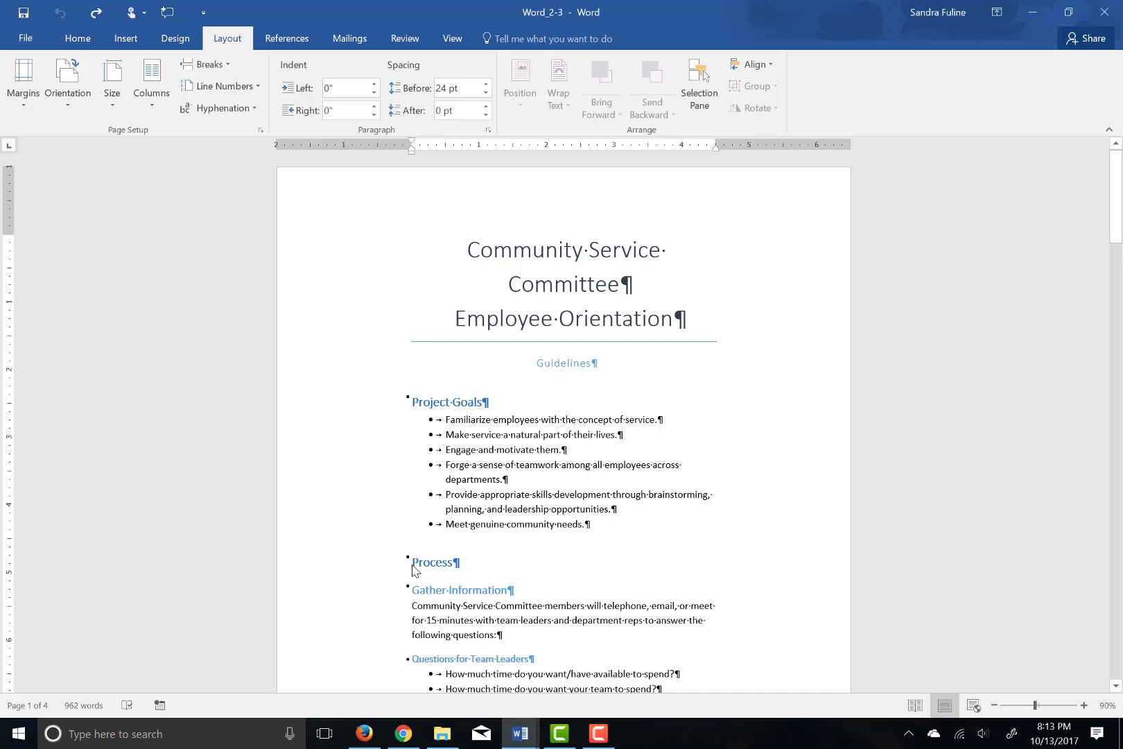
# Step: Insert a page break directly before the "Process" heading
pyautogui.hotkey('ctrl', 'Return')
pyautogui.click(127, 38)
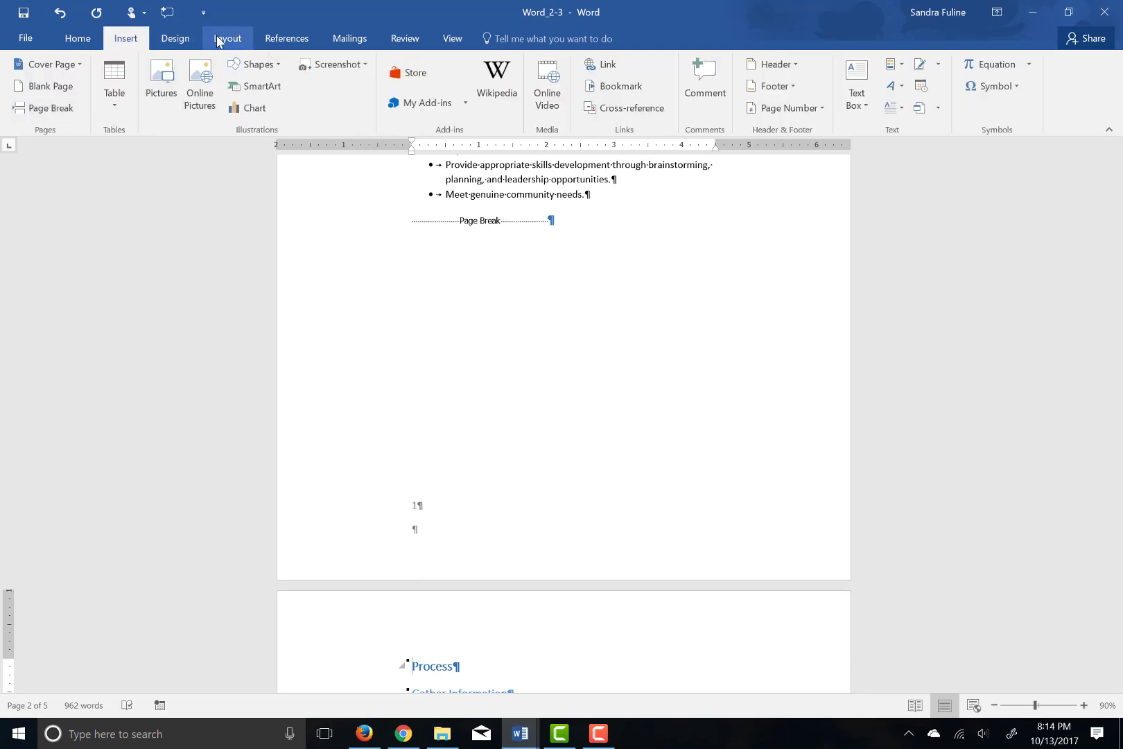
pyautogui.click(217, 39)
pyautogui.click(229, 65)
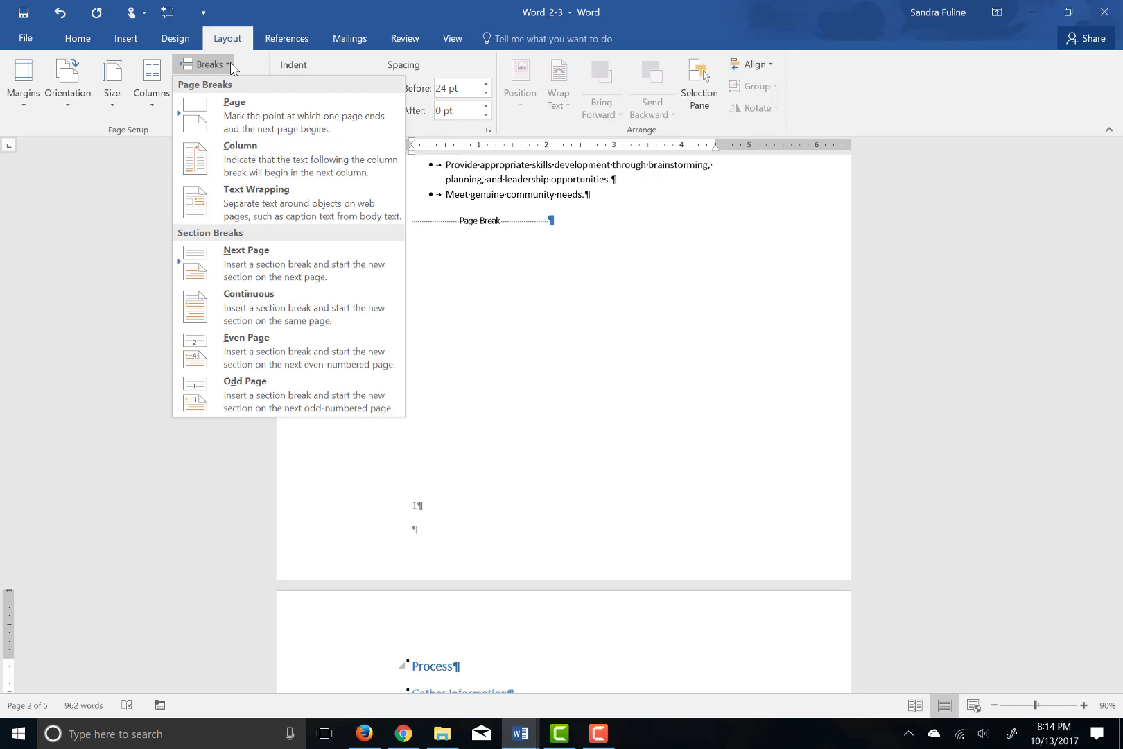
pyautogui.click(230, 65)
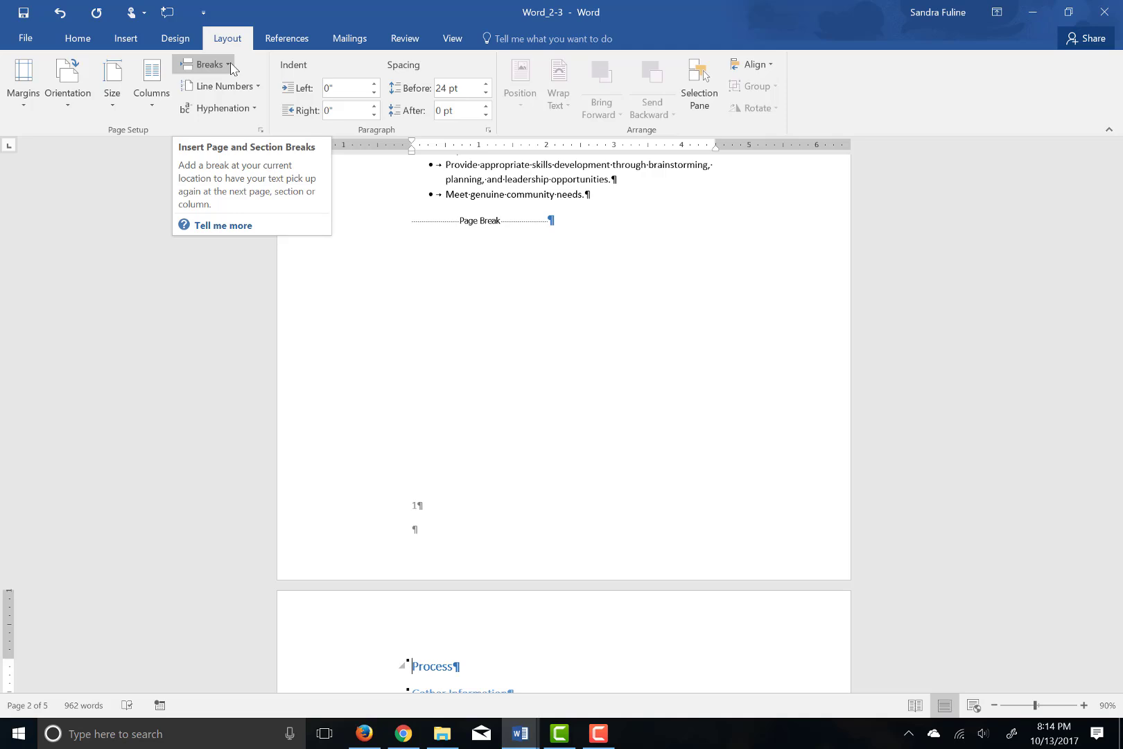
# Step: Turn on "Keep lines together" for the text from the "Pre-Plan Project" heading through the end of its bulleted list
pyautogui.scroll(-10, 234, 70)
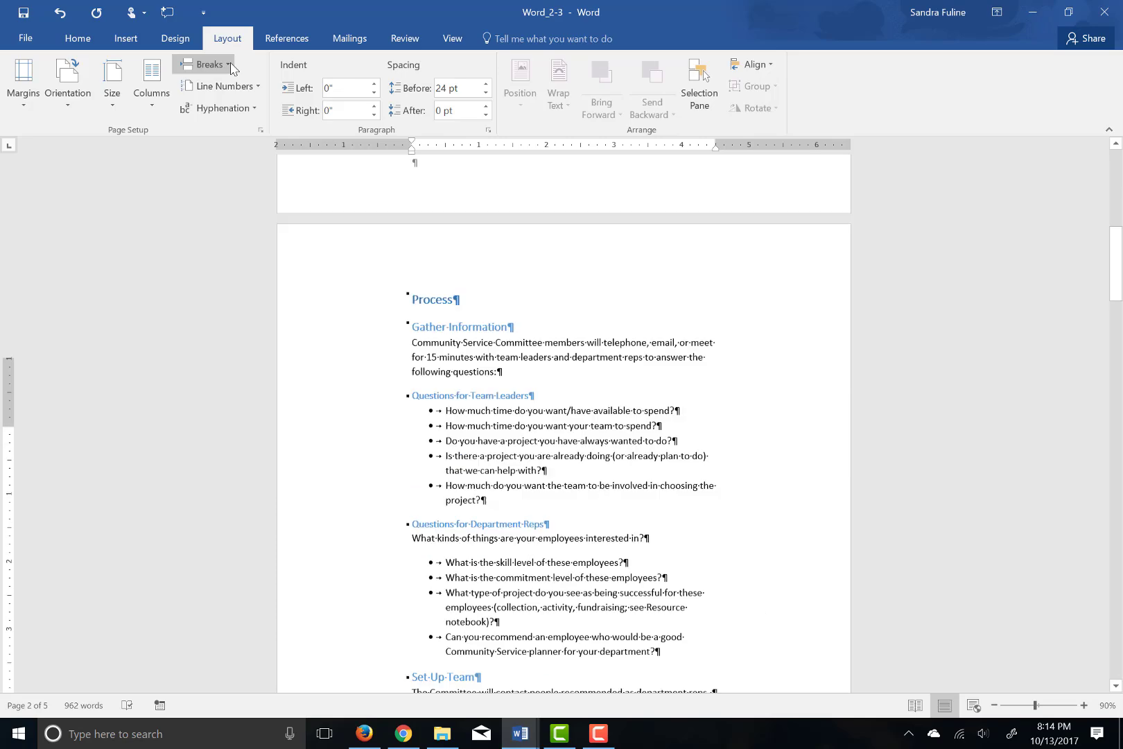
pyautogui.scroll(-10, 233, 69)
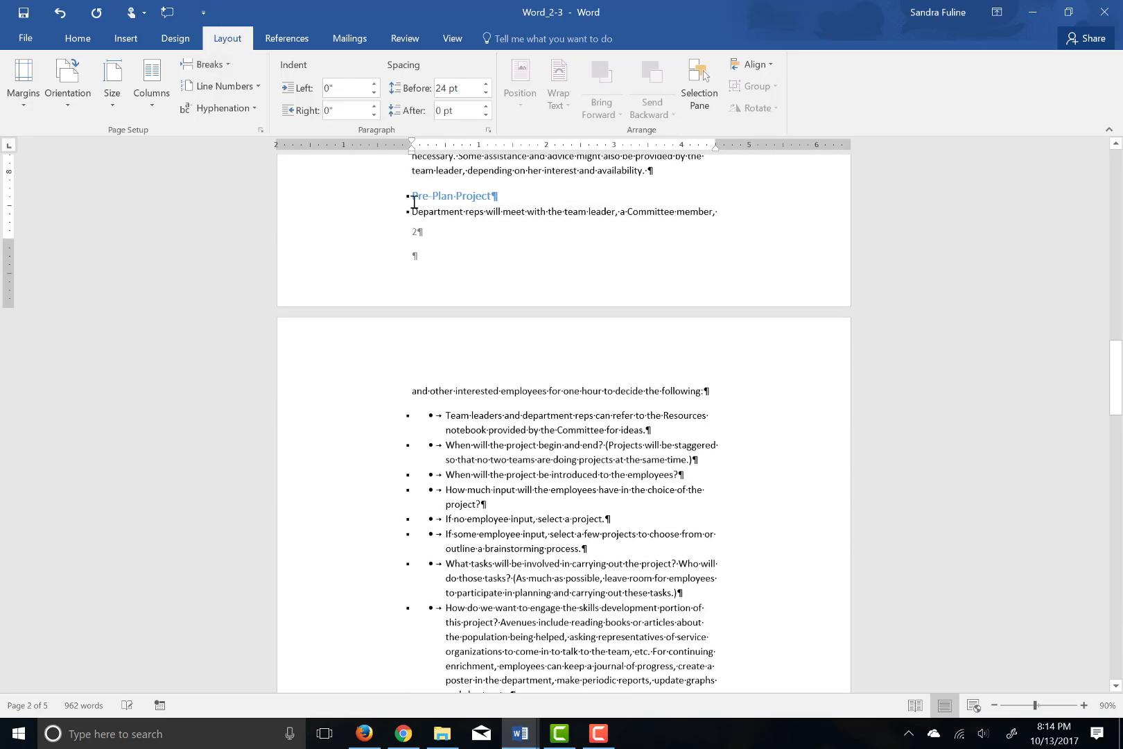
pyautogui.moveTo(411, 198); pyautogui.dragTo(683, 544)
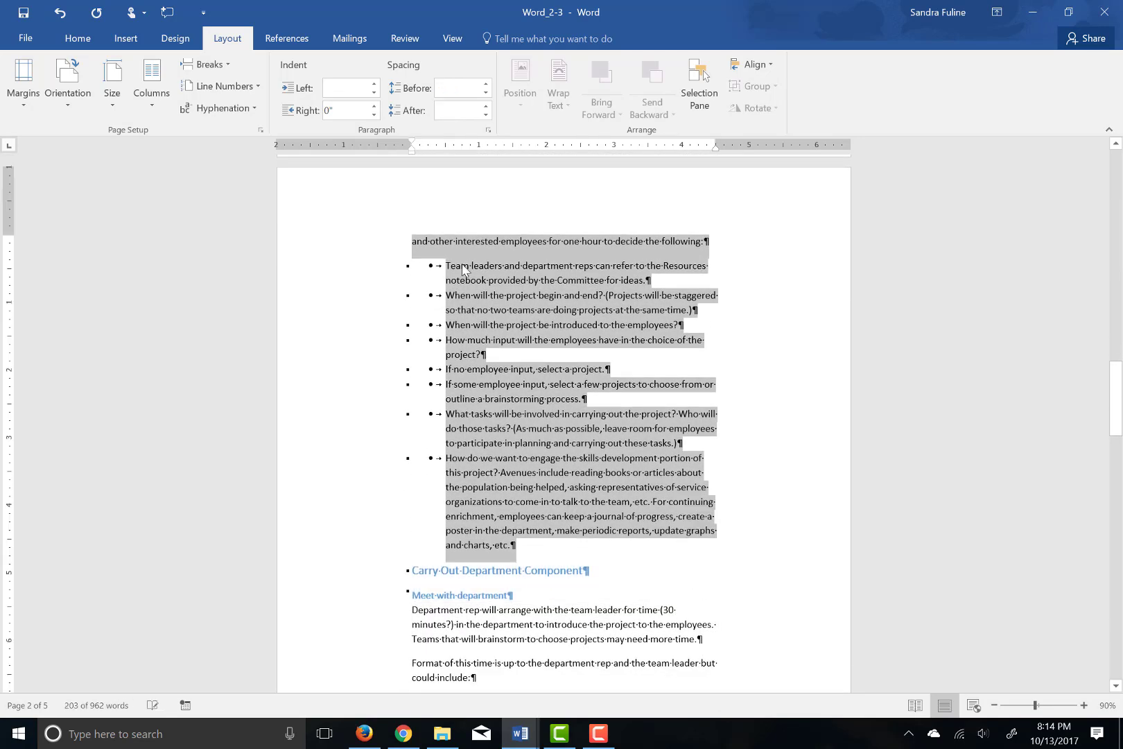
pyautogui.click(488, 133)
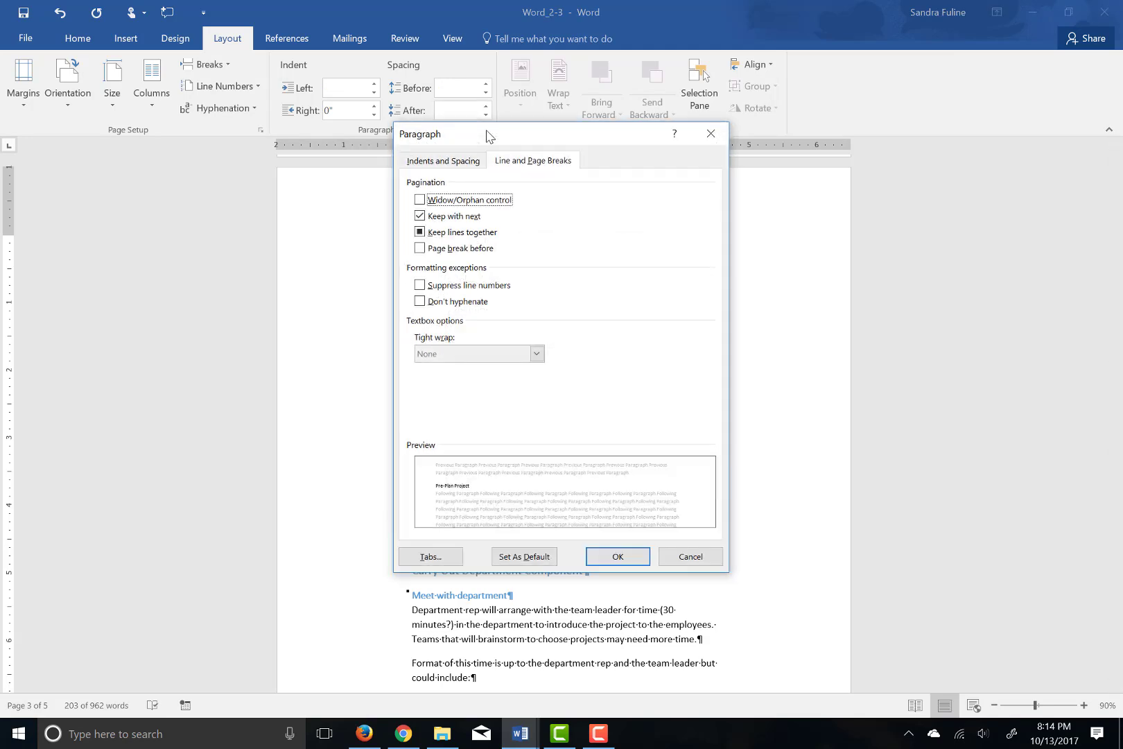
pyautogui.click(420, 232)
pyautogui.click(617, 558)
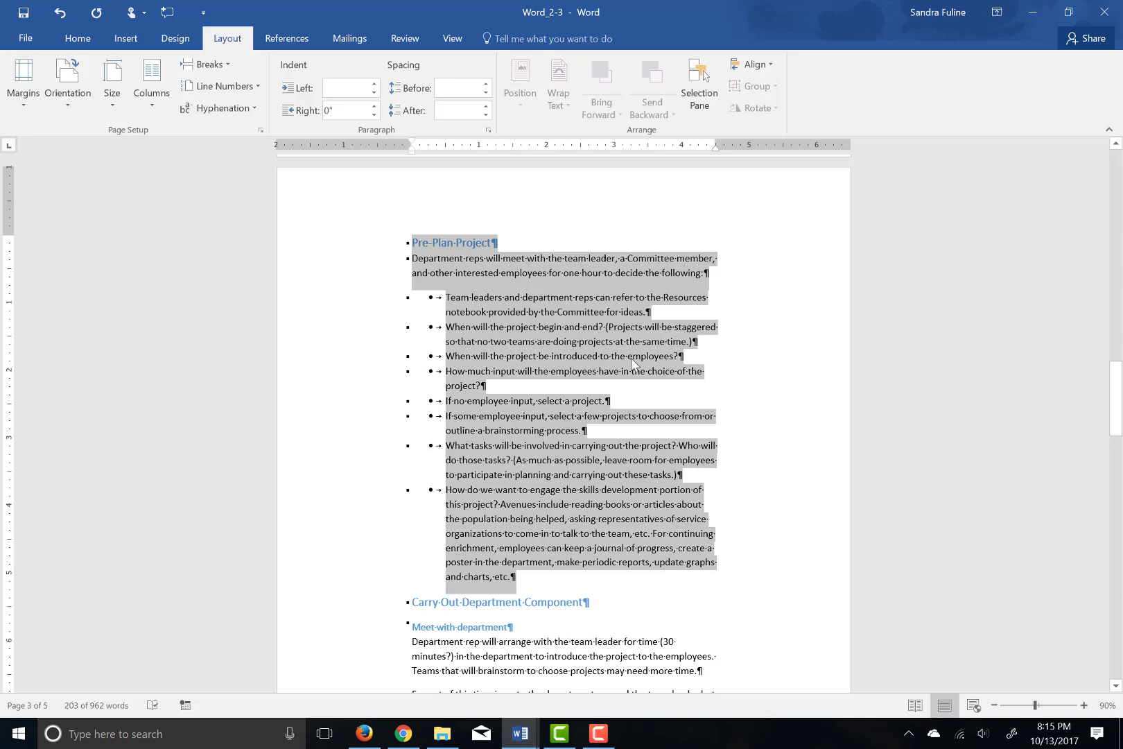
# Step: Format the Questions for Team Leaders and Questions for Department Reps text as two columns with 0.3" spacing and a line between
pyautogui.moveTo(1116, 399); pyautogui.dragTo(1116, 277)
pyautogui.moveTo(406, 306); pyautogui.dragTo(666, 562)
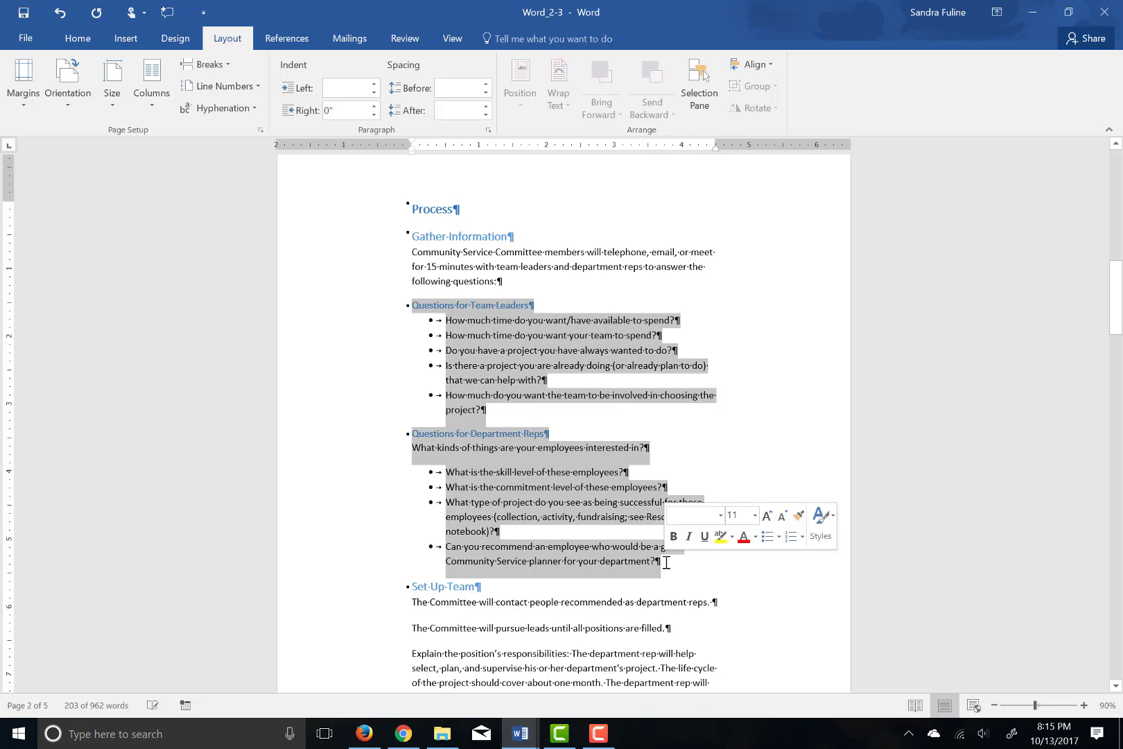
pyautogui.click(146, 95)
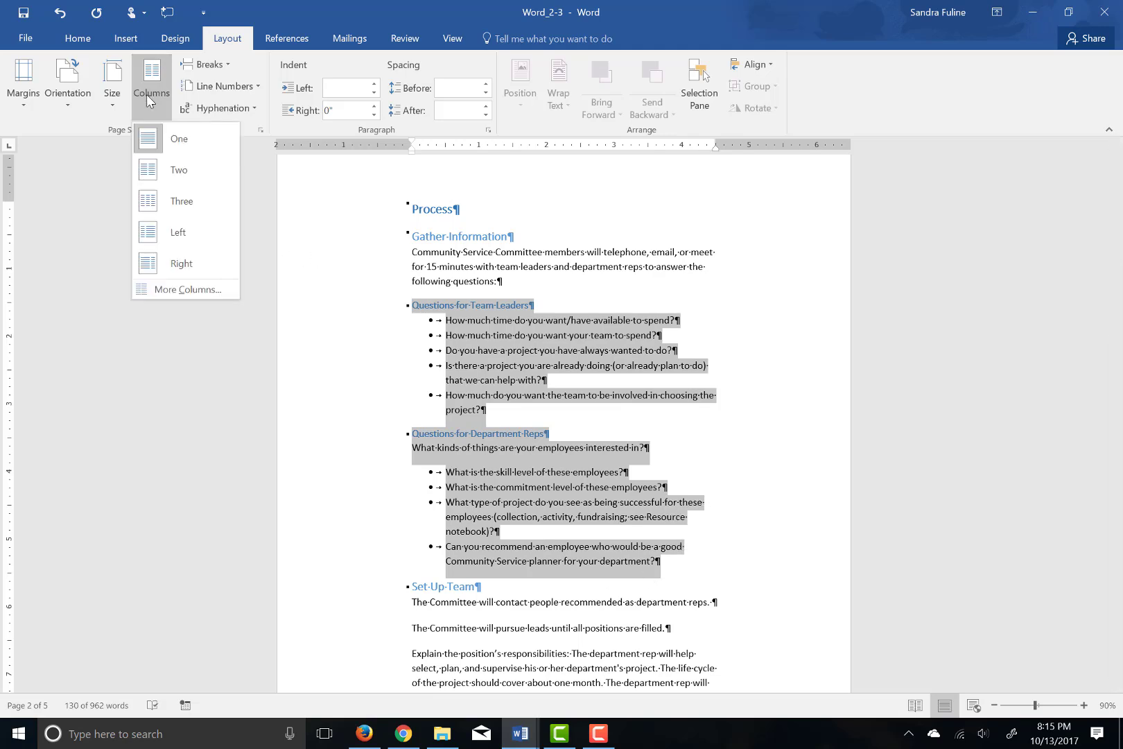
pyautogui.click(172, 289)
pyautogui.click(500, 267)
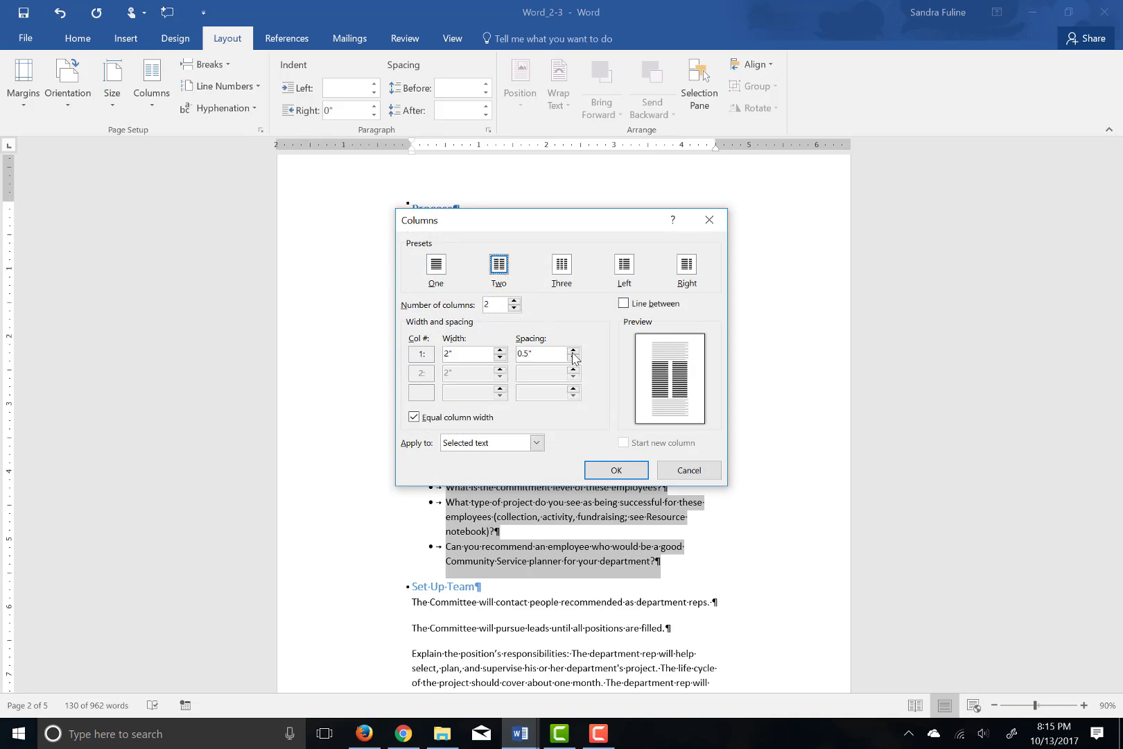
pyautogui.click(574, 357)
pyautogui.click(574, 357)
pyautogui.click(623, 304)
pyautogui.click(617, 471)
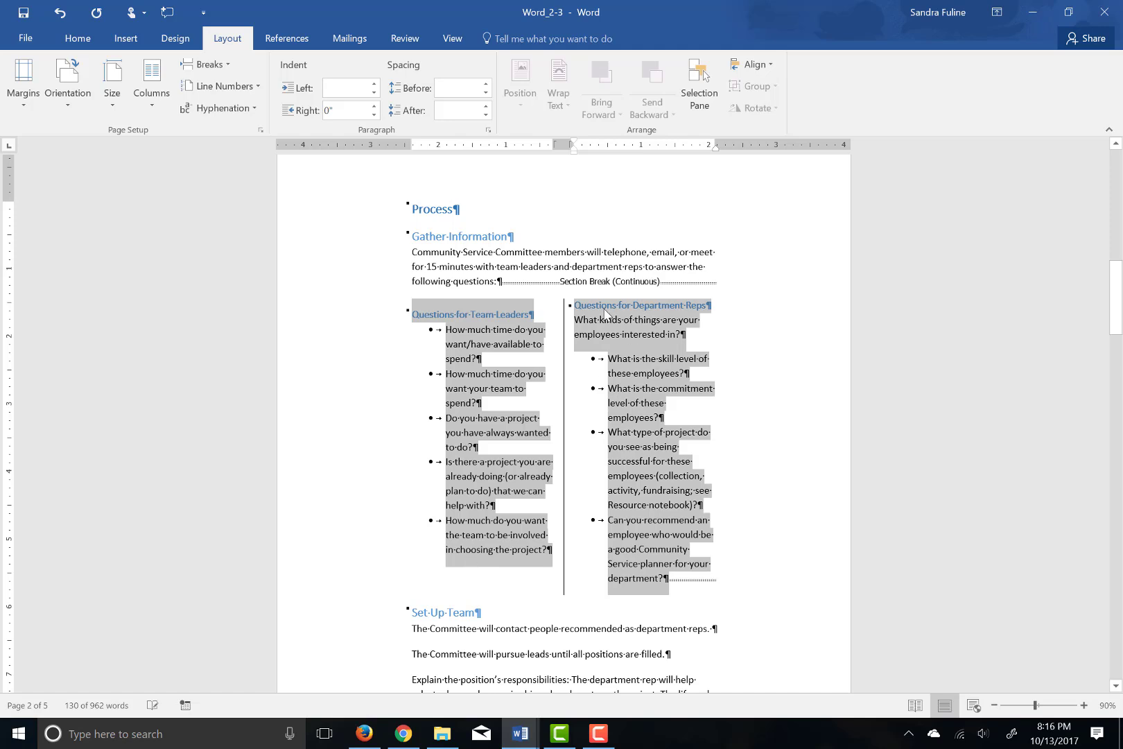
# Step: Insert a column break before the "Questions for Department Reps" heading
pyautogui.click(575, 309)
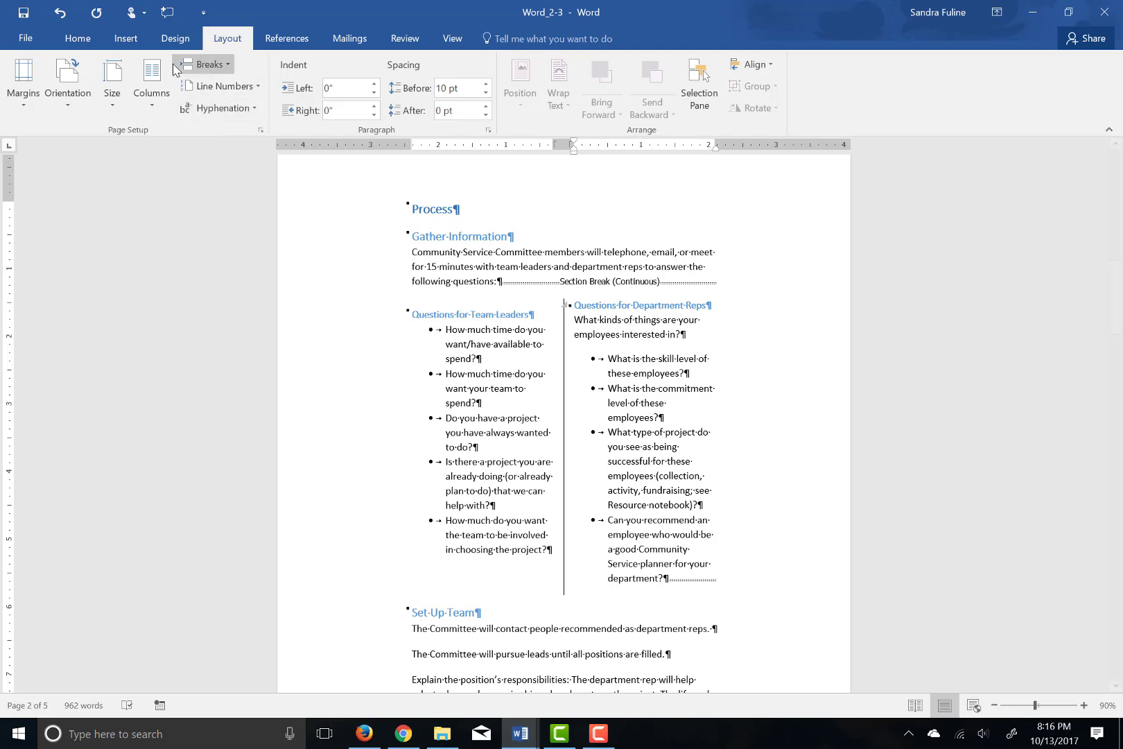
pyautogui.click(209, 68)
pyautogui.click(247, 150)
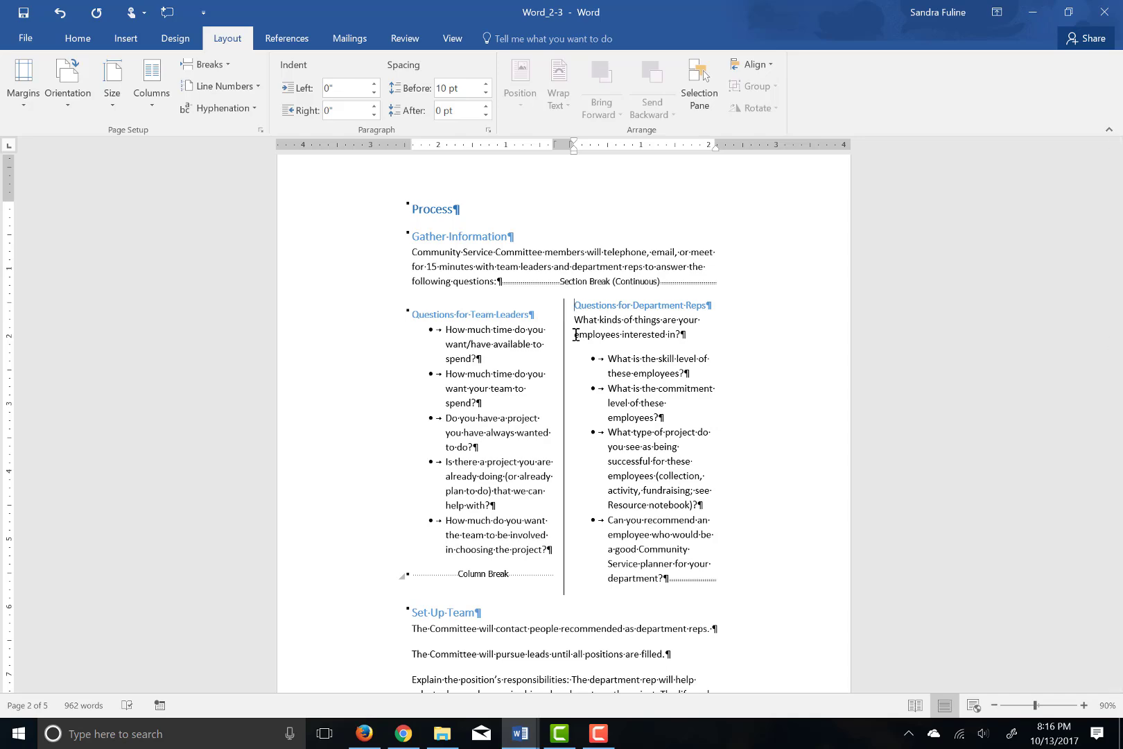
# Step: Insert a Next Page section break before the "Carry out project" heading
pyautogui.moveTo(1119, 299); pyautogui.dragTo(1121, 545)
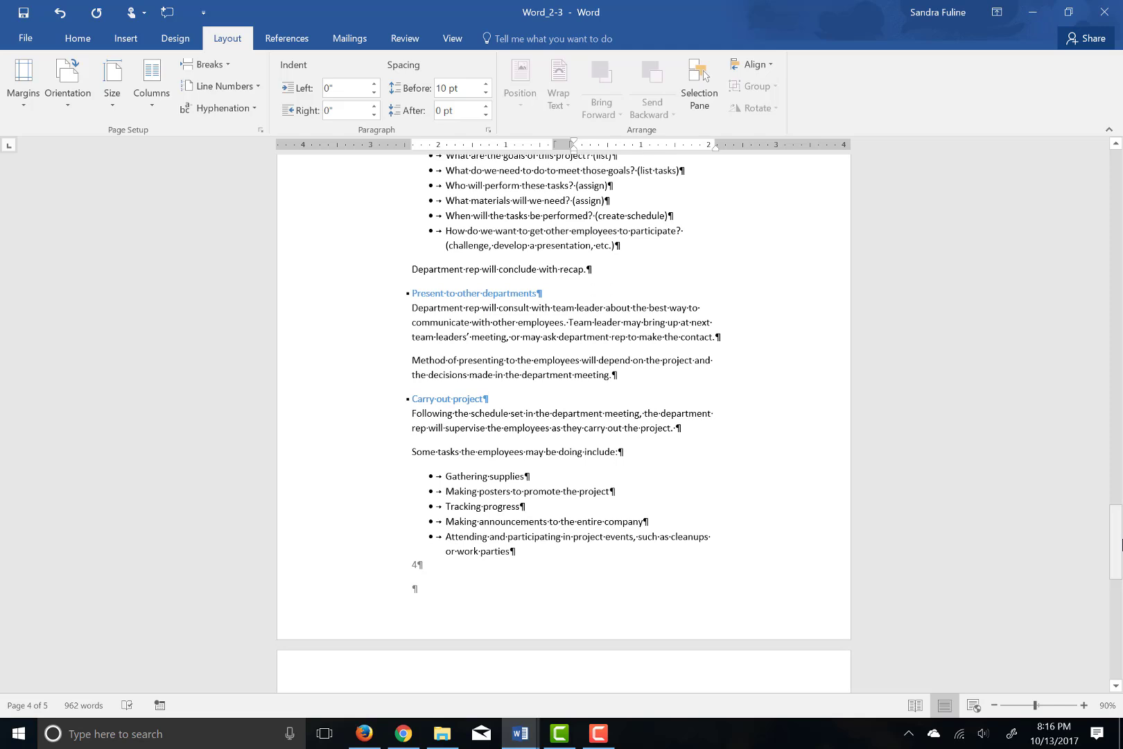
pyautogui.click(410, 398)
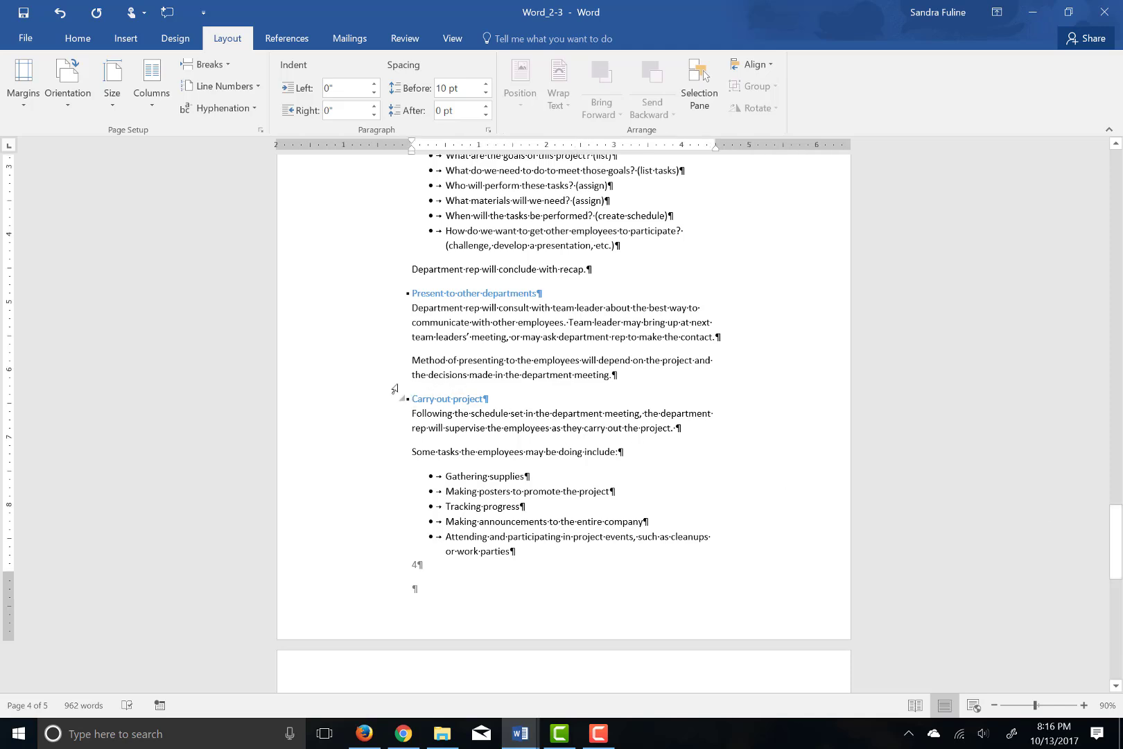
pyautogui.click(208, 65)
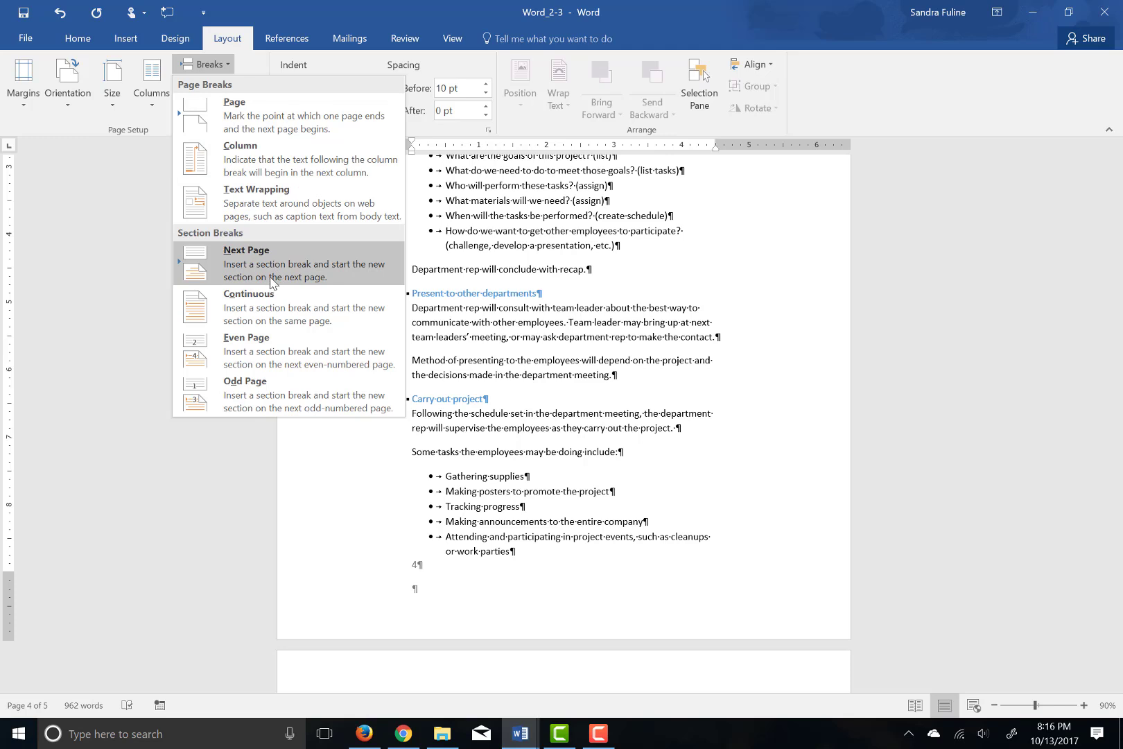
pyautogui.click(612, 730)
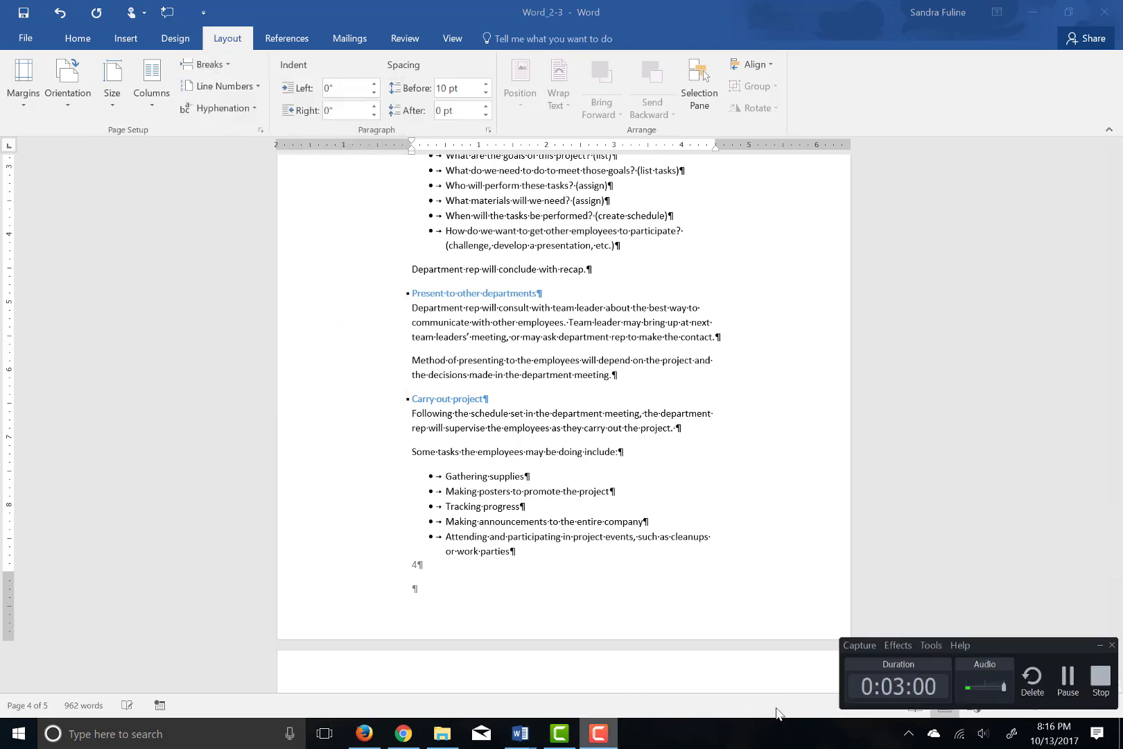
pyautogui.click(1062, 689)
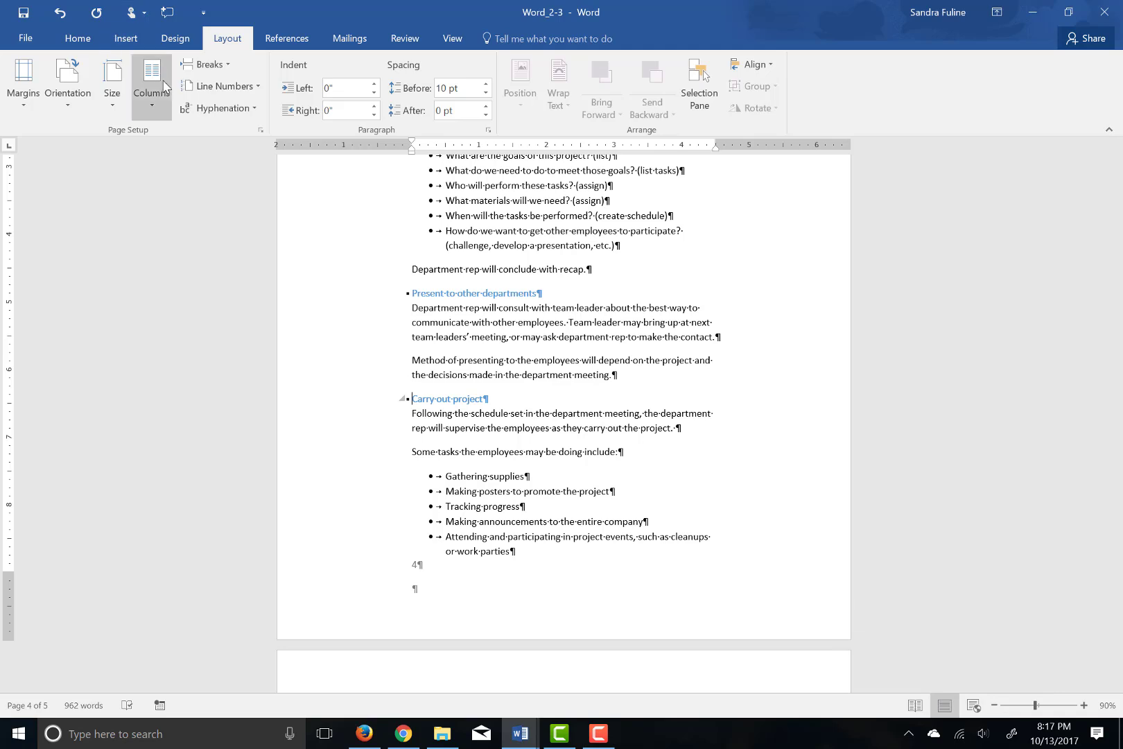
pyautogui.click(205, 64)
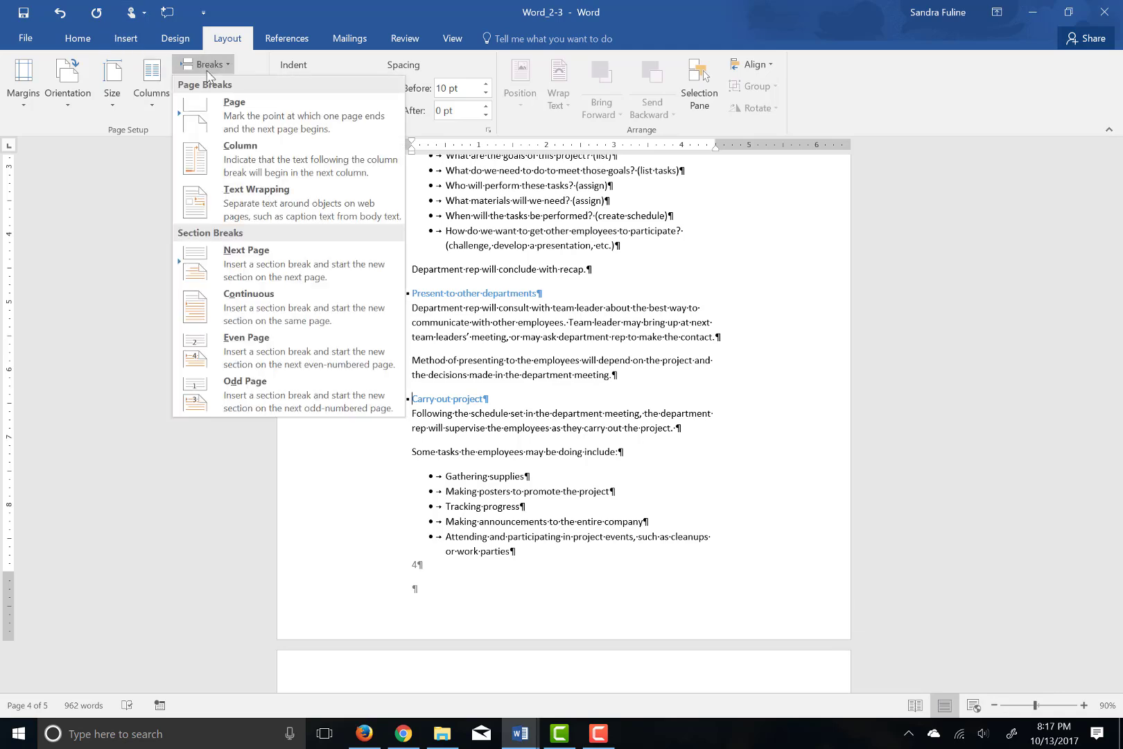
pyautogui.click(263, 272)
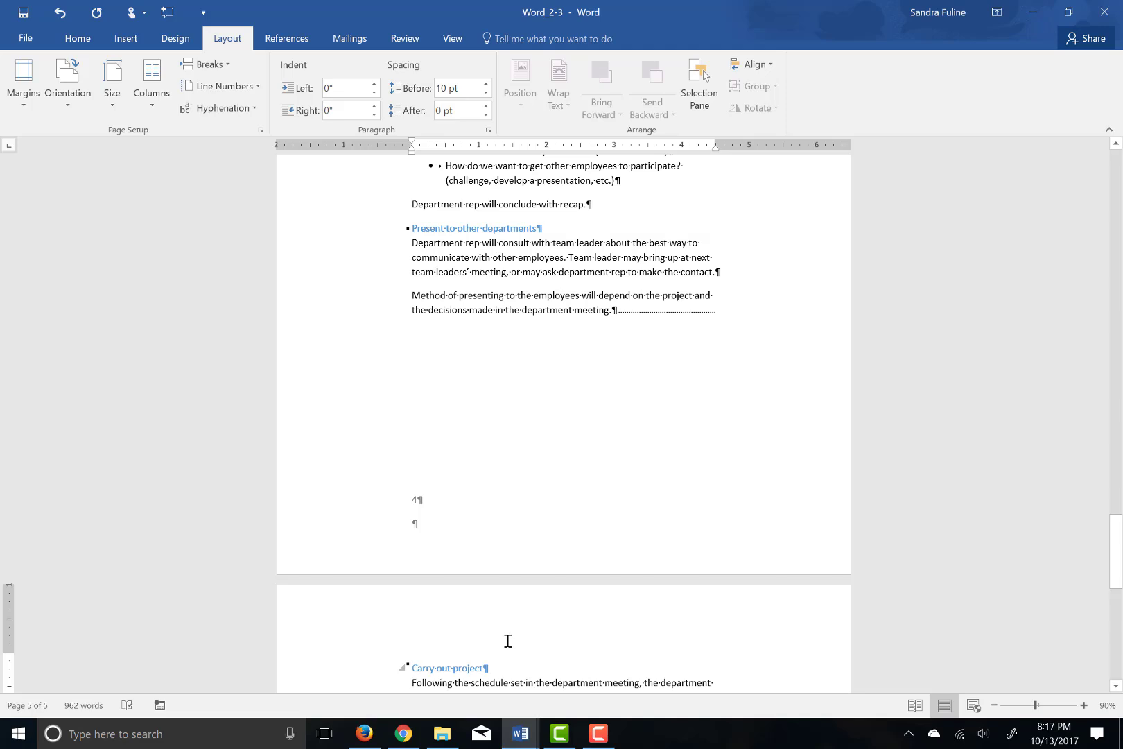
# Step: Insert a Next Page section break before the "Celebrate and evaluate" heading
pyautogui.moveTo(1119, 575); pyautogui.dragTo(1119, 617)
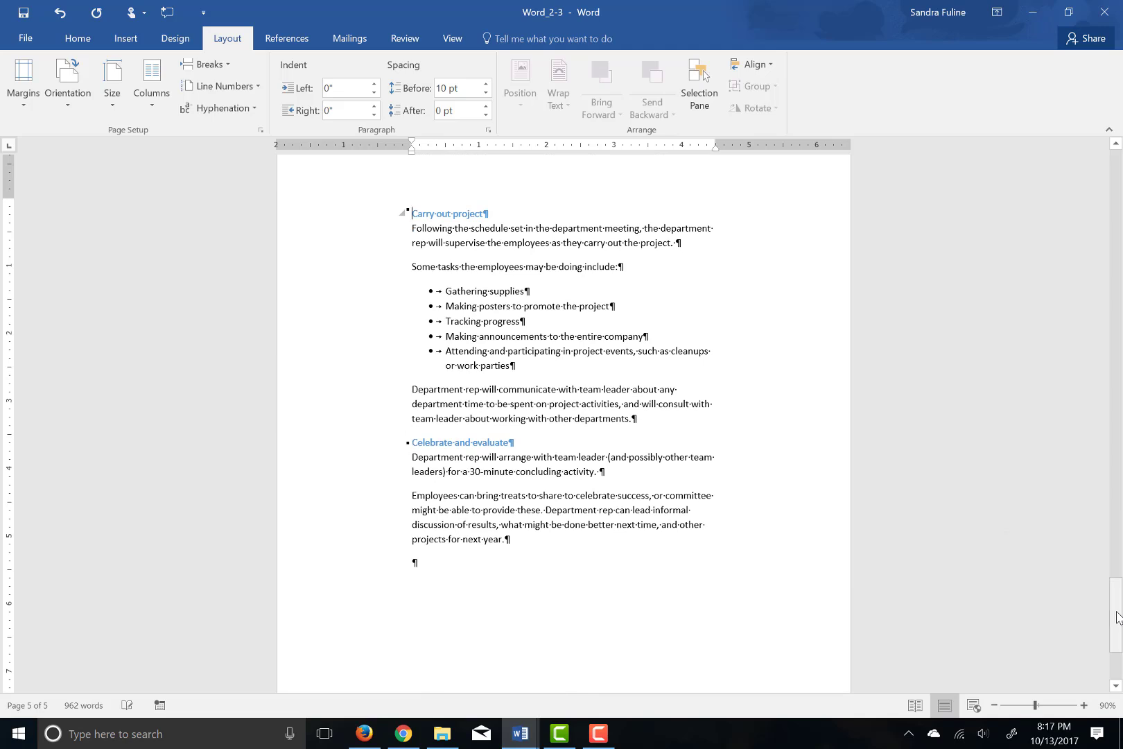
pyautogui.click(412, 444)
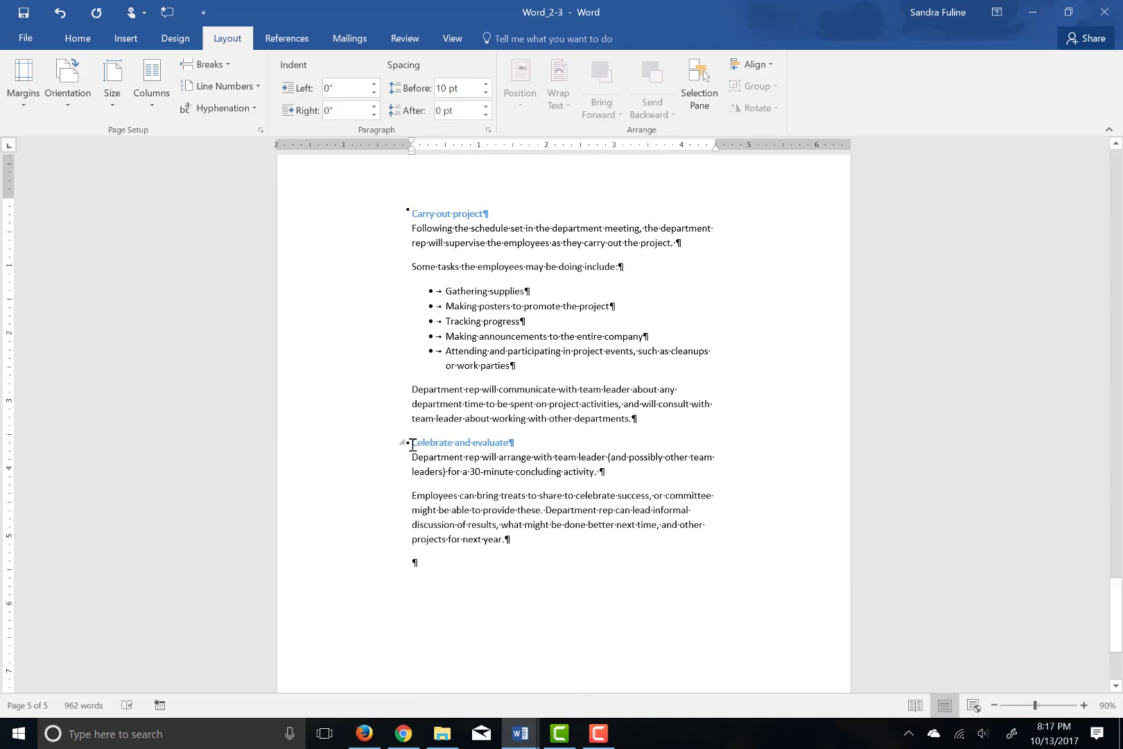
pyautogui.click(229, 65)
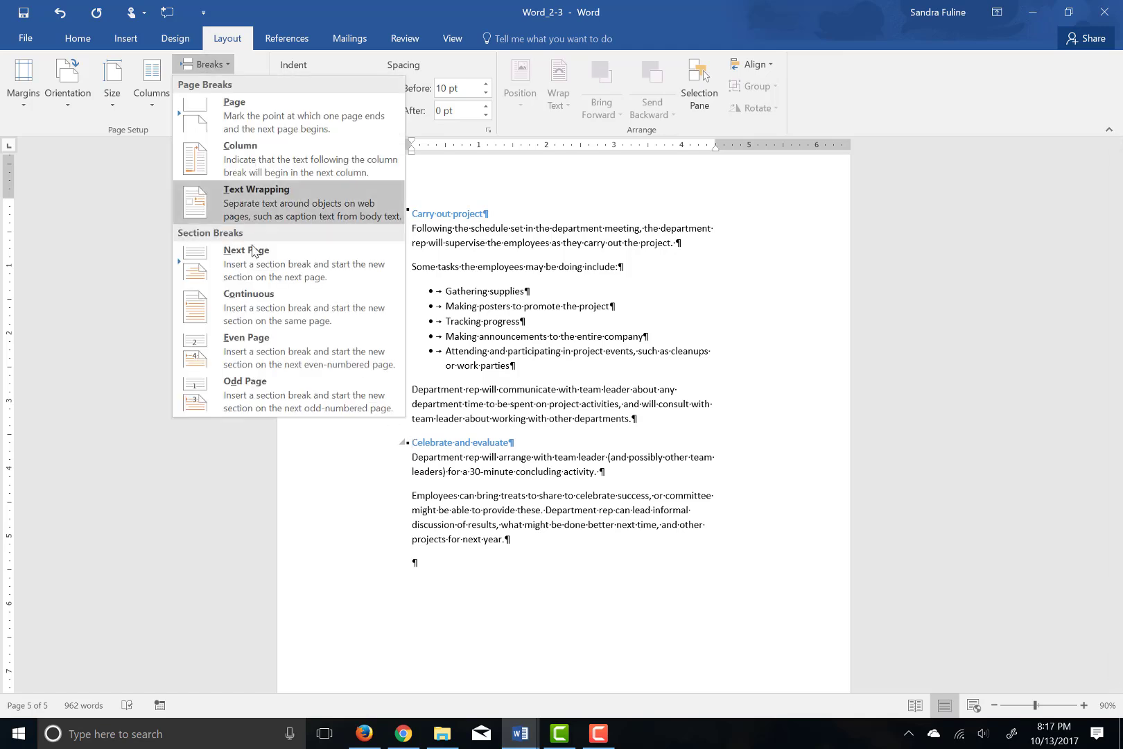
pyautogui.click(257, 277)
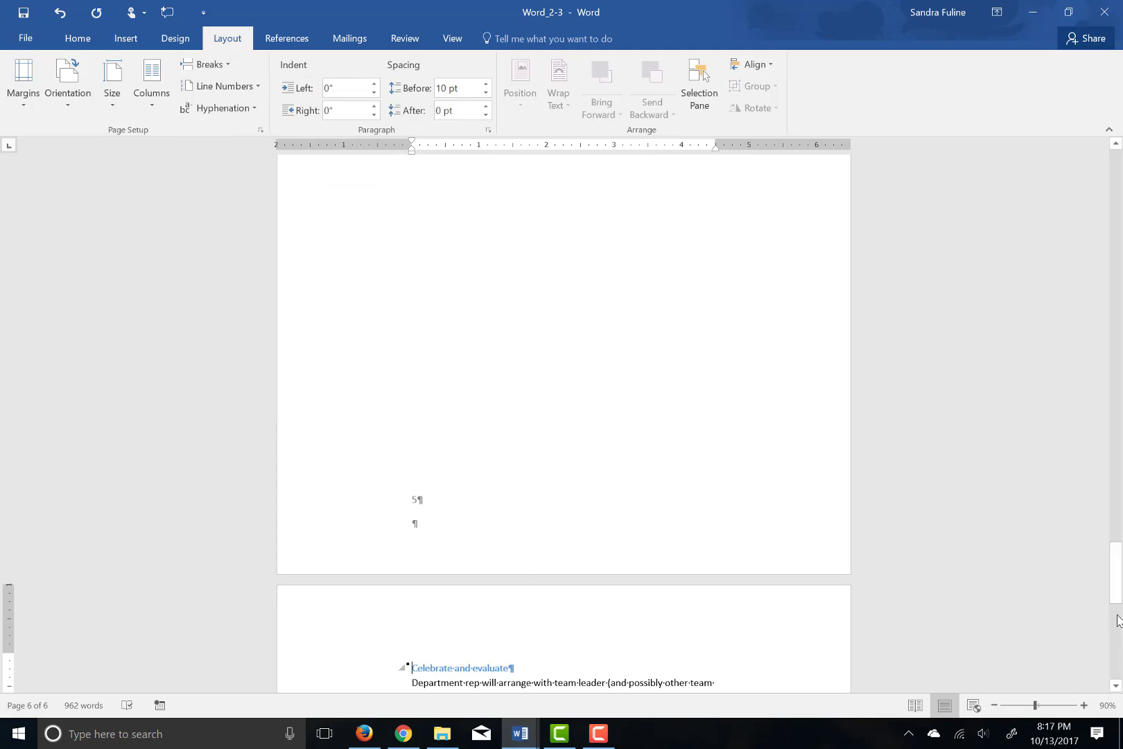
# Step: Set the "Carry out project" section to landscape orientation with left and right margins of 2"
pyautogui.moveTo(1116, 558); pyautogui.dragTo(1116, 554)
pyautogui.moveTo(1104, 525); pyautogui.dragTo(1105, 535)
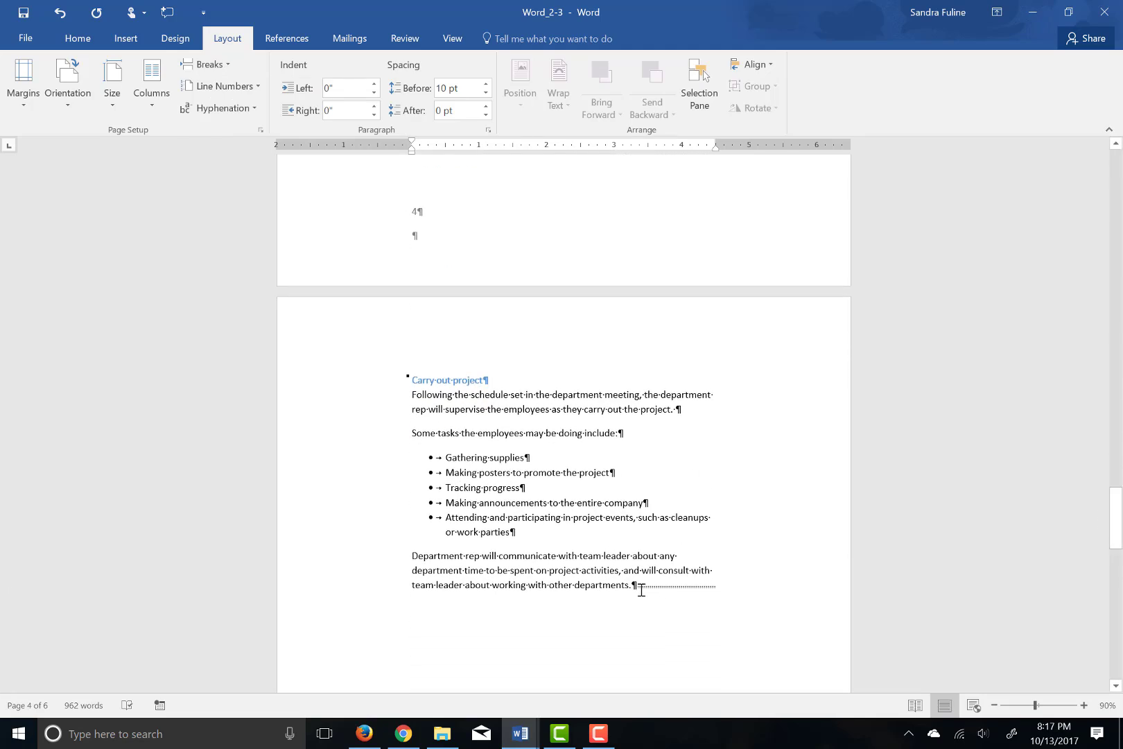
pyautogui.moveTo(637, 588); pyautogui.dragTo(409, 364)
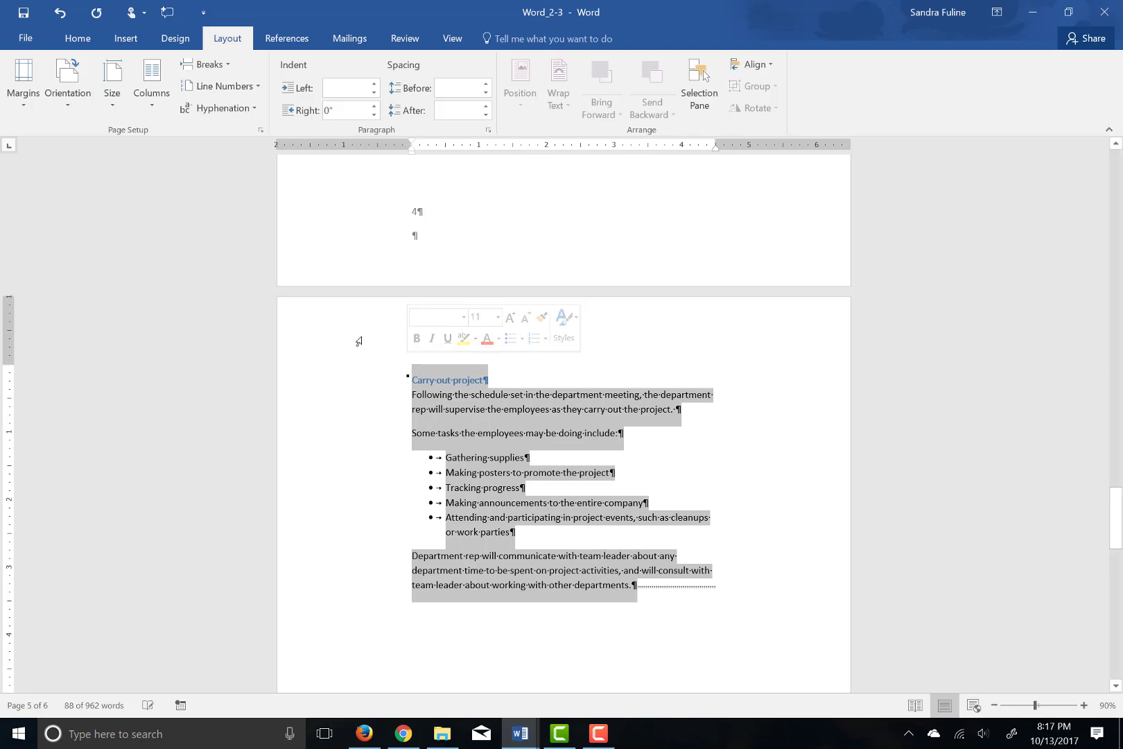
pyautogui.click(261, 130)
pyautogui.click(504, 291)
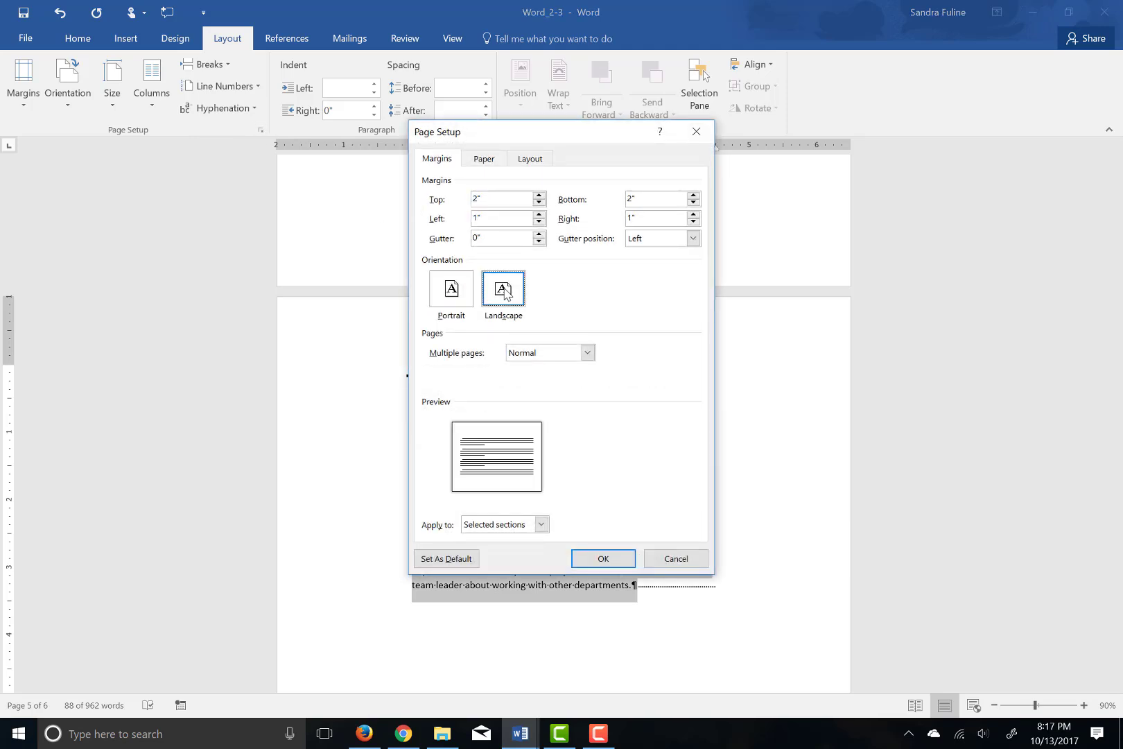
pyautogui.click(542, 217)
pyautogui.write('2')
pyautogui.press('Tab')
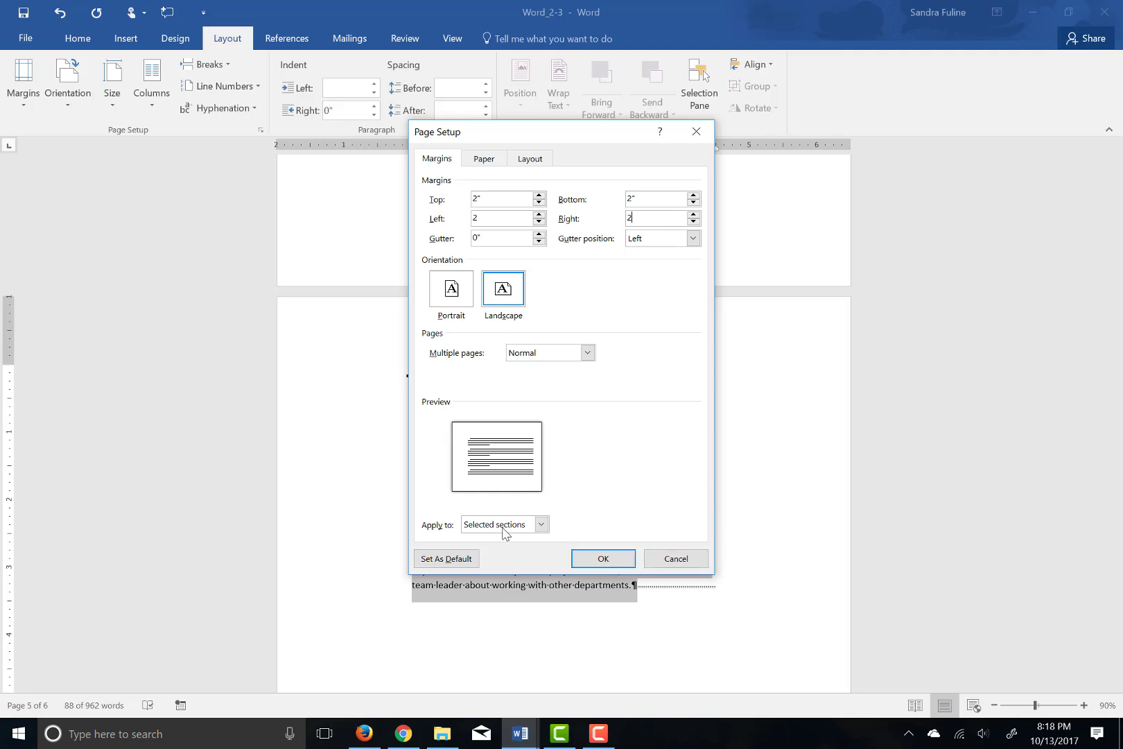
pyautogui.click(598, 559)
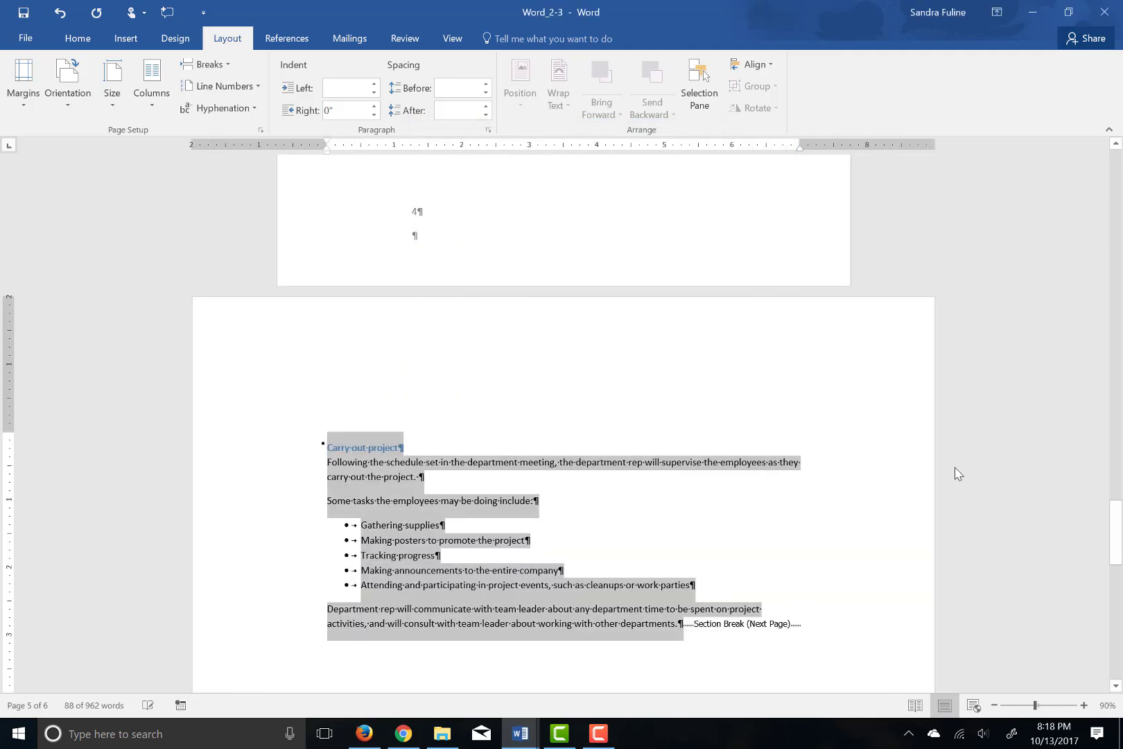
# Step: Switch to the Word_2-3_results document, maximize it, and examine its column layout and "Carry out project" page for comparison
pyautogui.moveTo(1121, 524); pyautogui.dragTo(1073, 452)
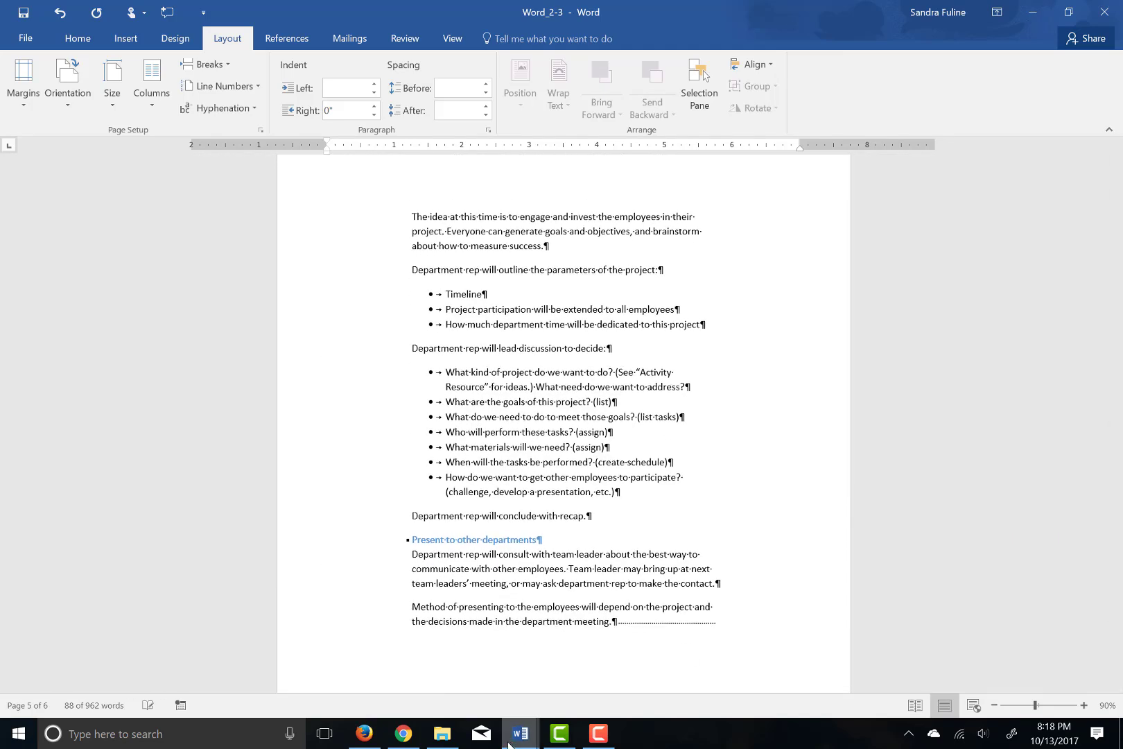
pyautogui.moveTo(520, 734)
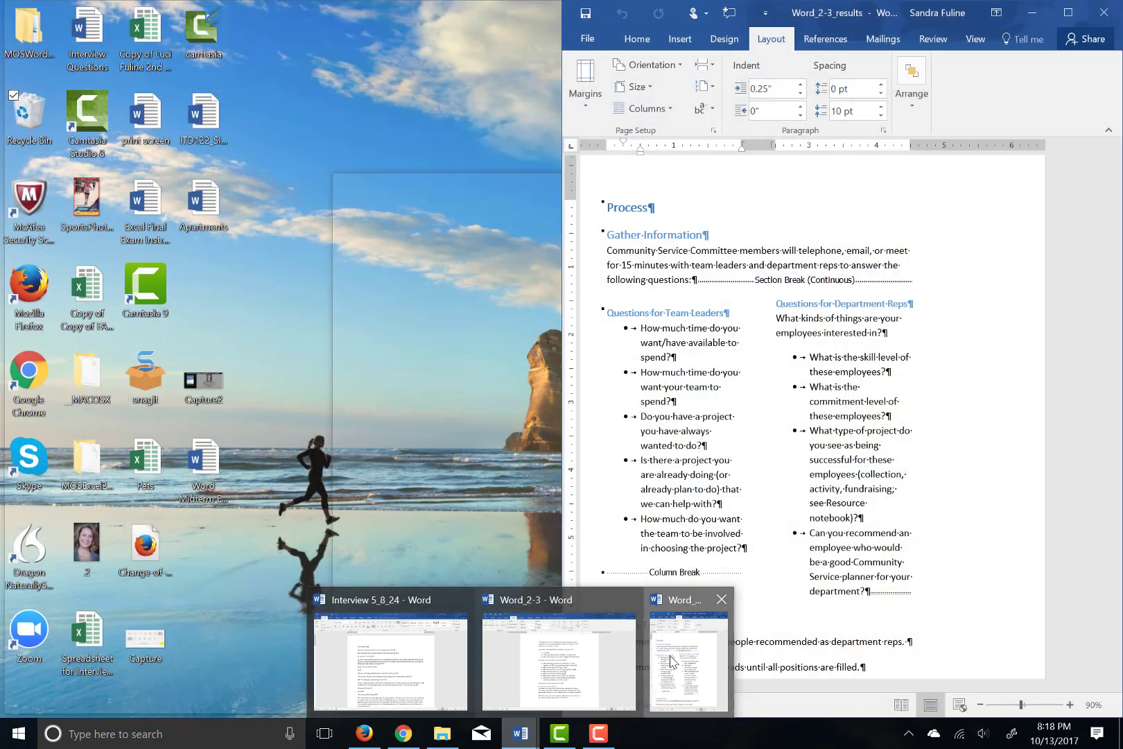
pyautogui.click(687, 662)
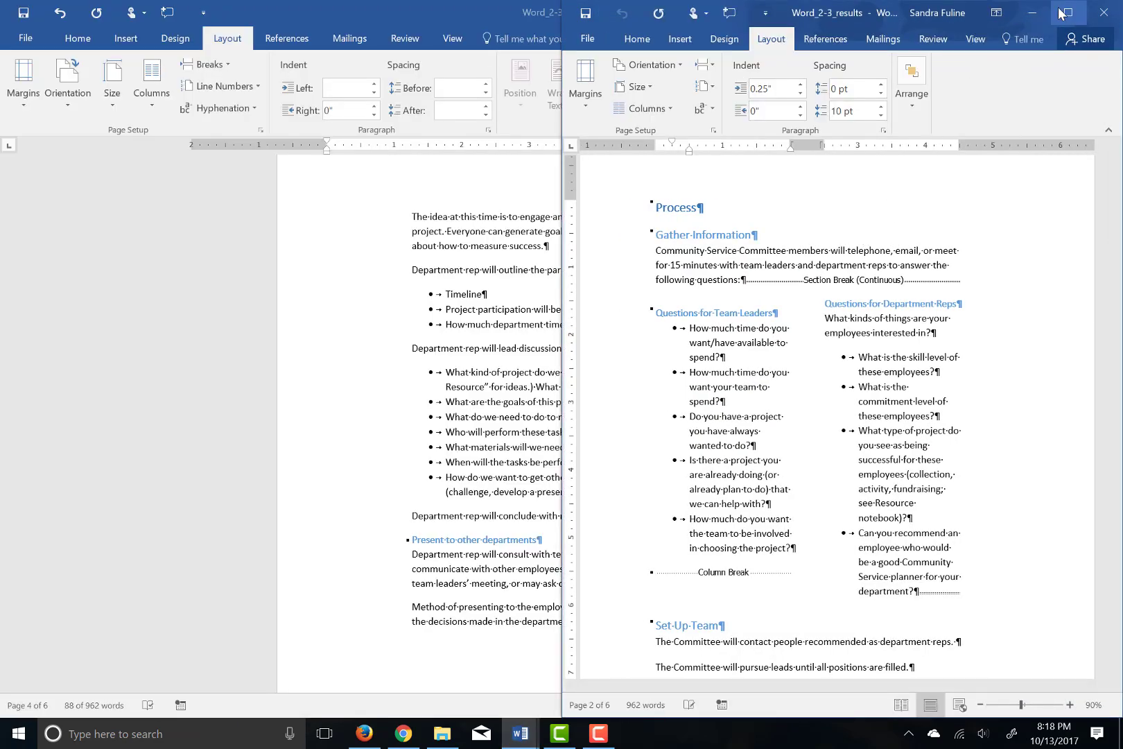
pyautogui.click(1066, 13)
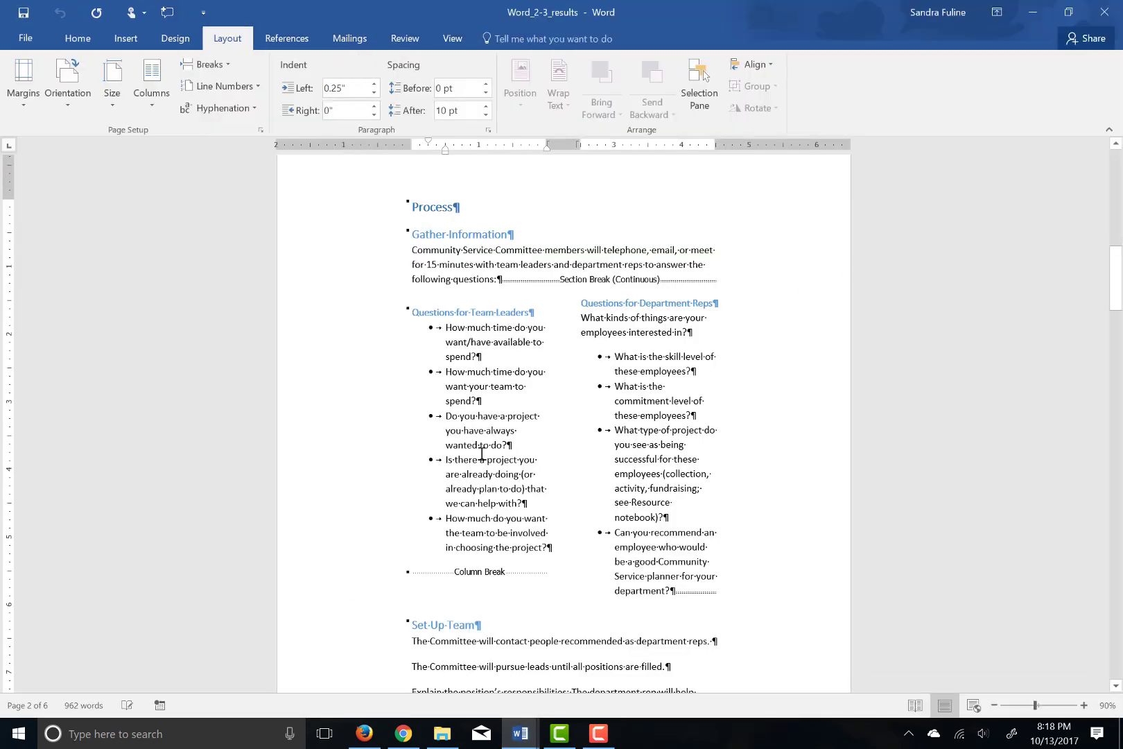
pyautogui.moveTo(1116, 297); pyautogui.dragTo(1108, 554)
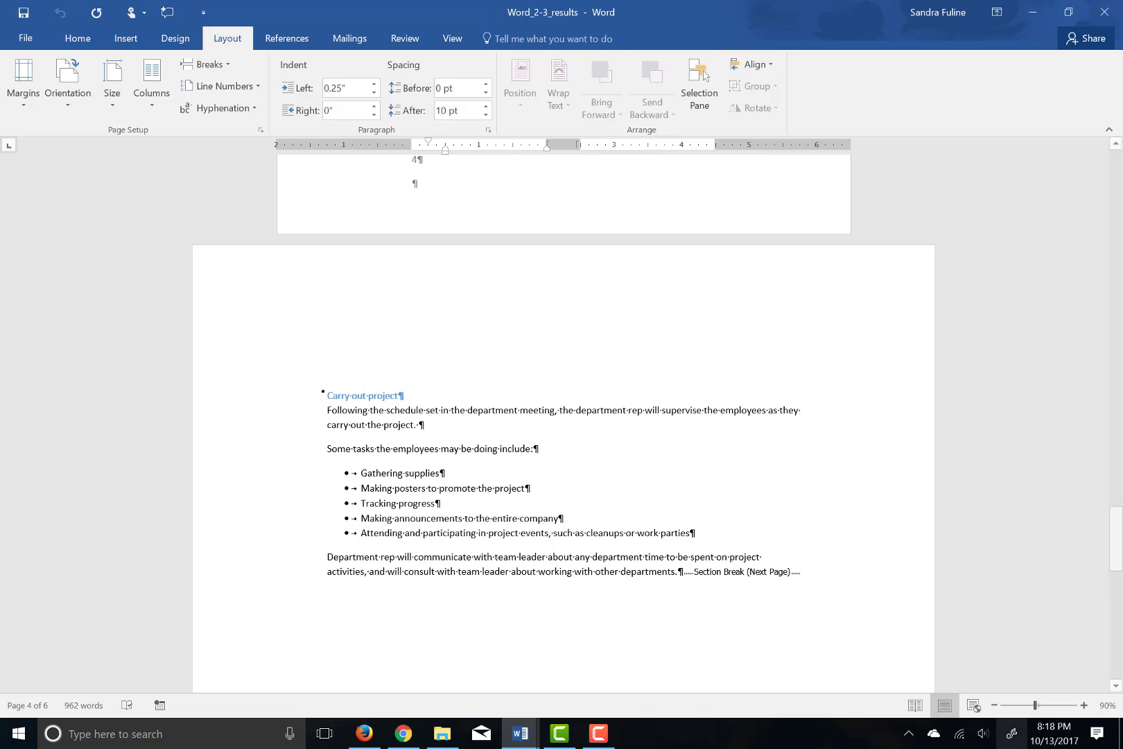
pyautogui.click(601, 735)
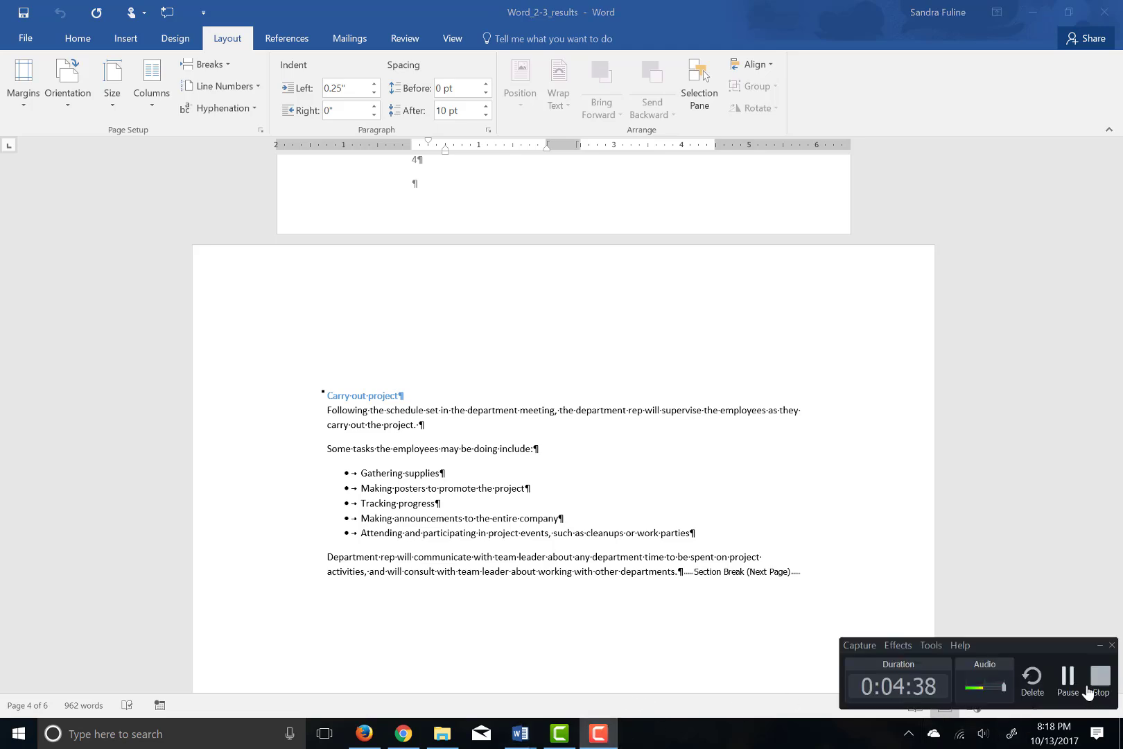